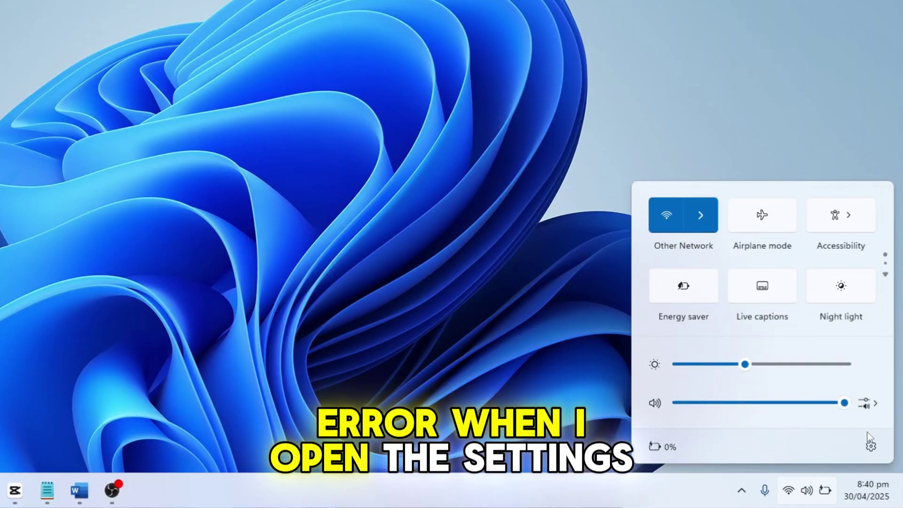
Try adding a Bluetooth device from Bluetooth & devices settings, then dismiss the Couldn't connect error.
left_click(871, 447)
left_click(118, 166)
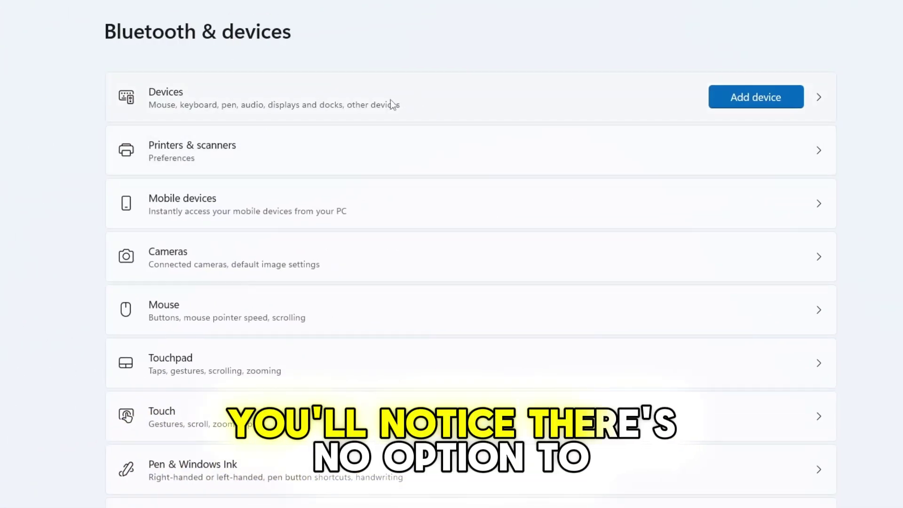
left_click(752, 94)
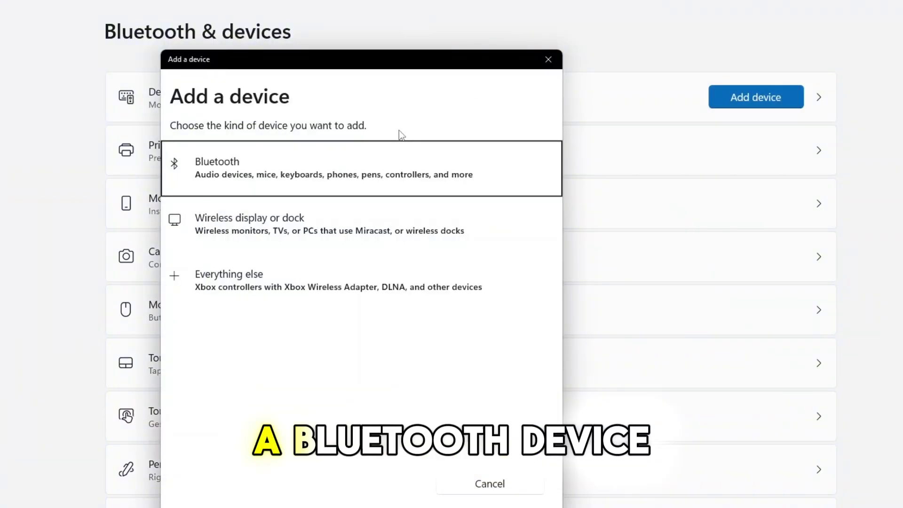
left_click(339, 169)
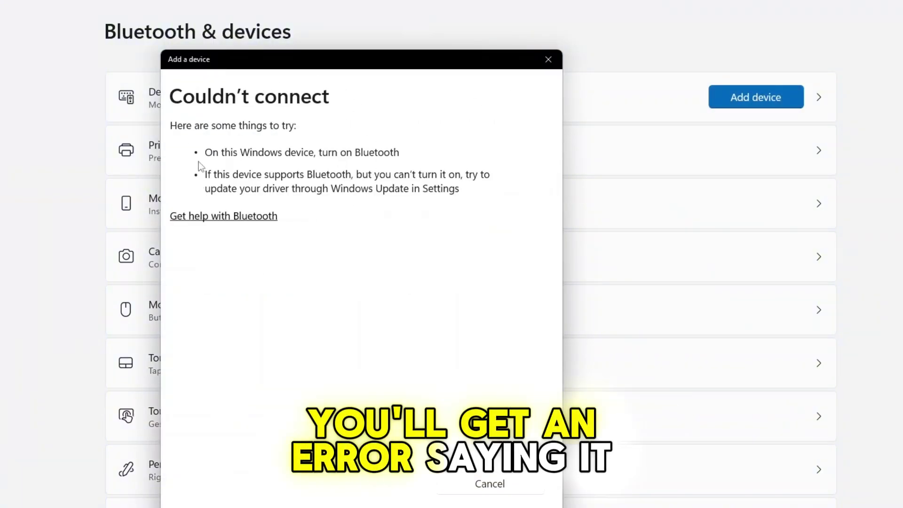
left_click(484, 482)
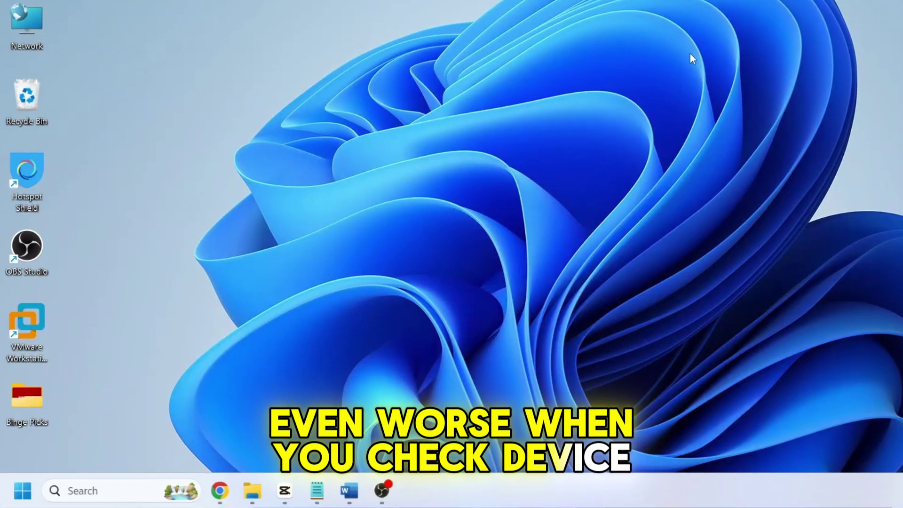
right_click(22, 490)
left_click(69, 167)
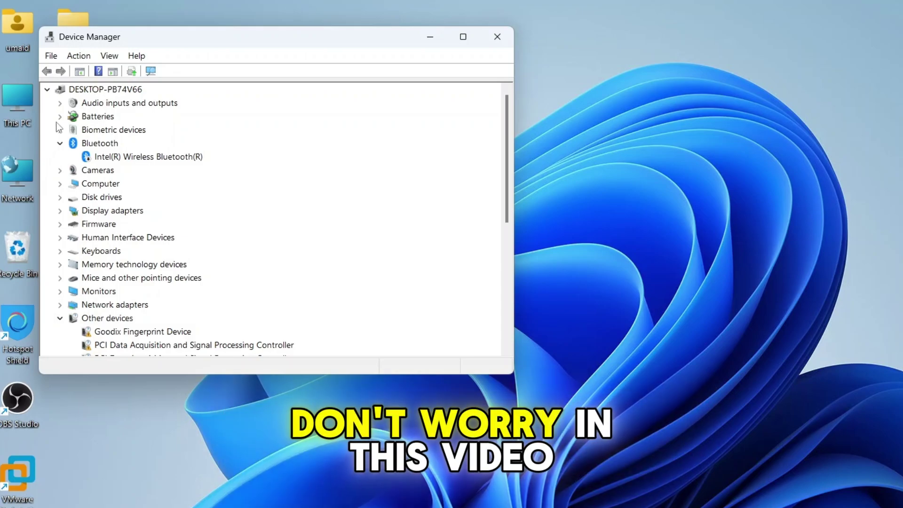
left_click(486, 42)
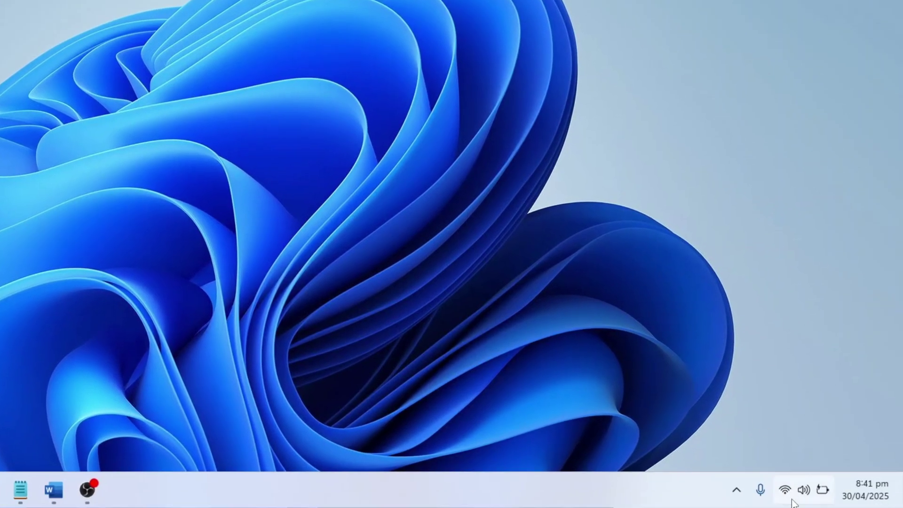
left_click(792, 498)
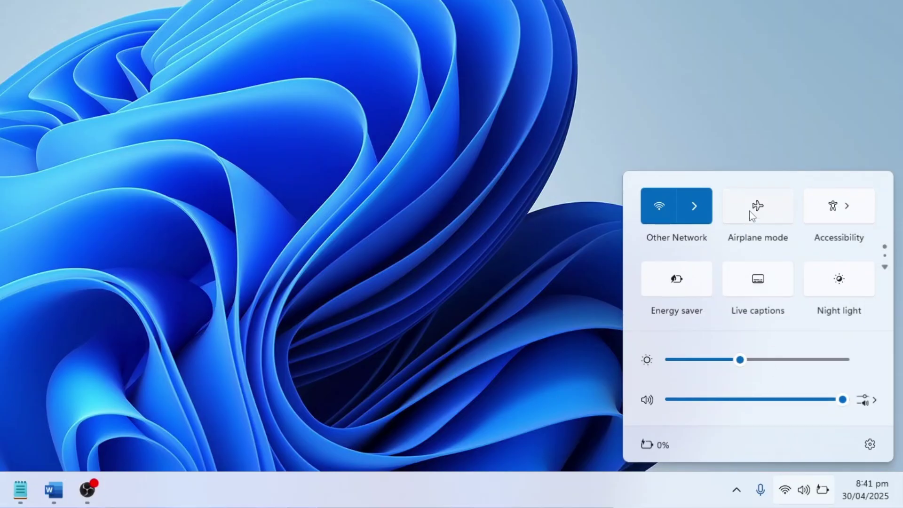
left_click(368, 183)
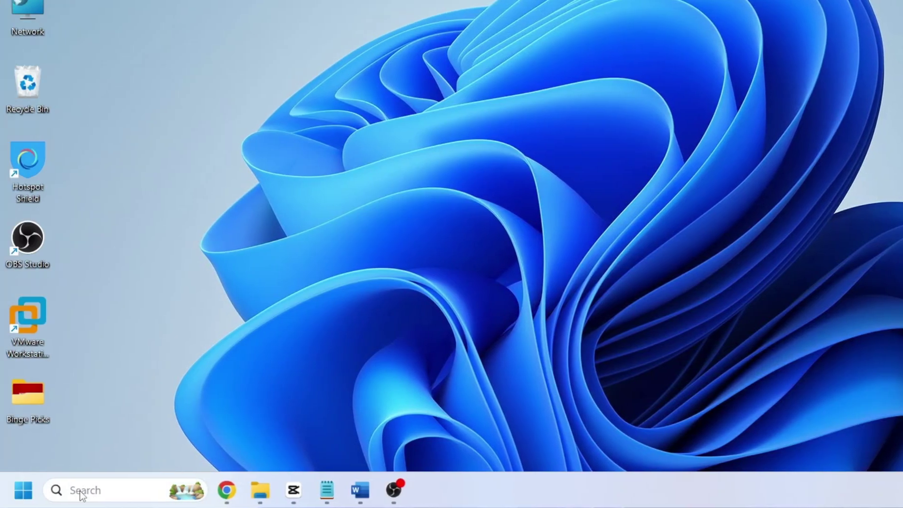
Open the Services app by searching for 'servi'.
left_click(82, 495)
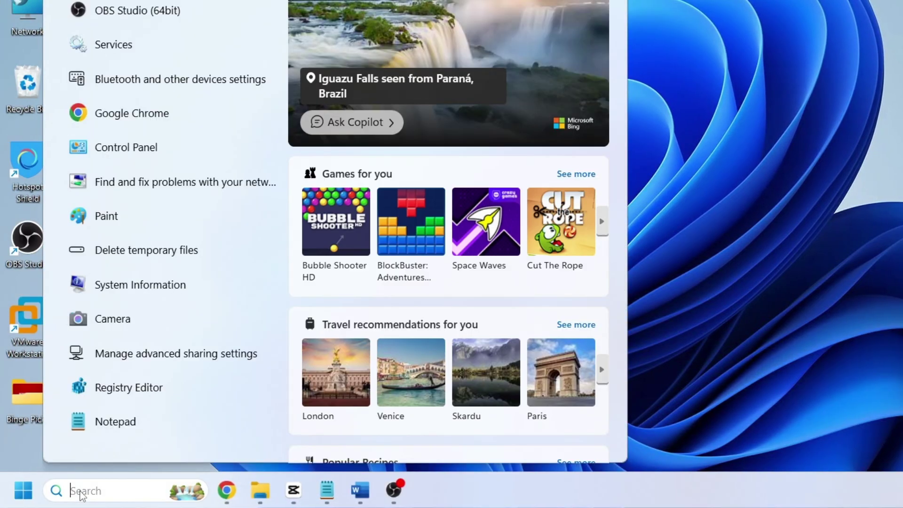
type("servi")
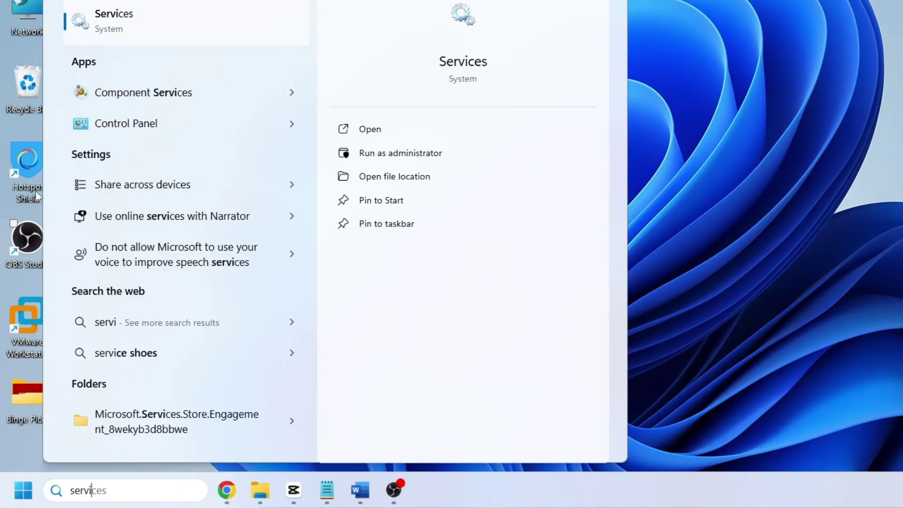
left_click(160, 7)
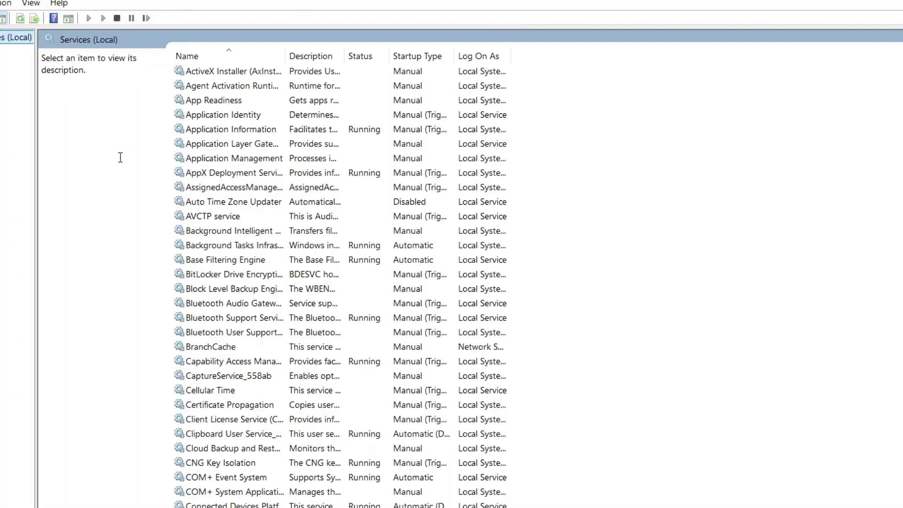
Change the Bluetooth Support Service startup type to Automatic and apply it.
left_click(271, 319)
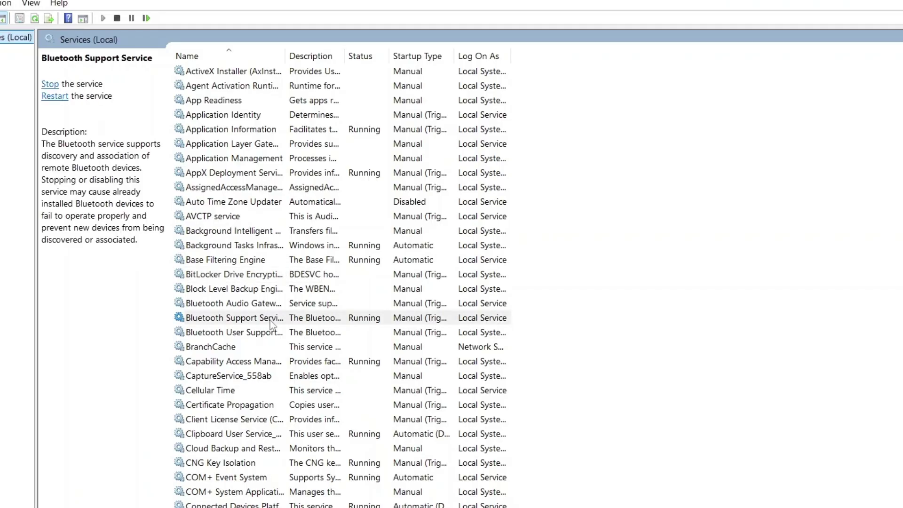
right_click(322, 324)
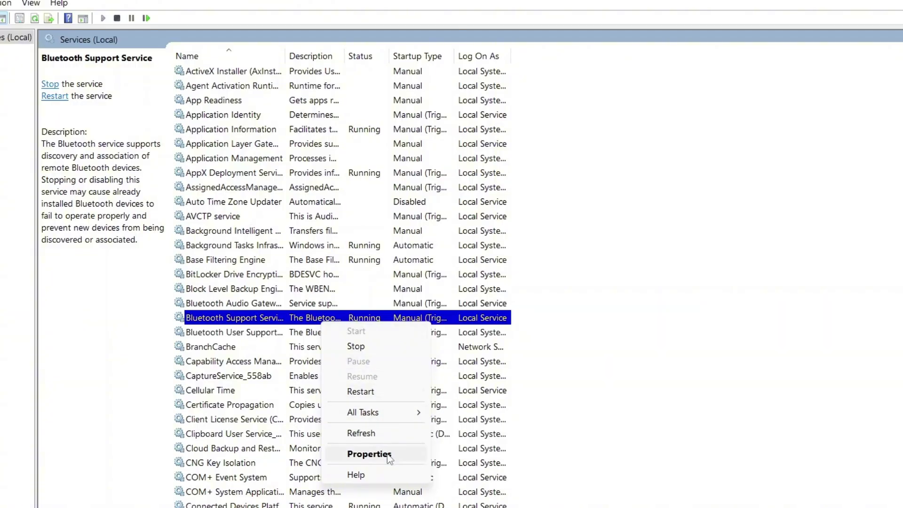
left_click(369, 454)
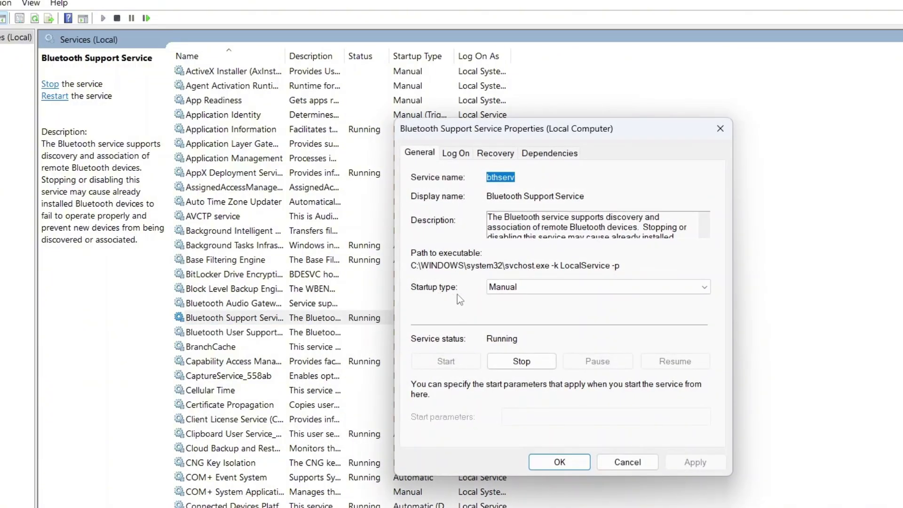
left_click(534, 288)
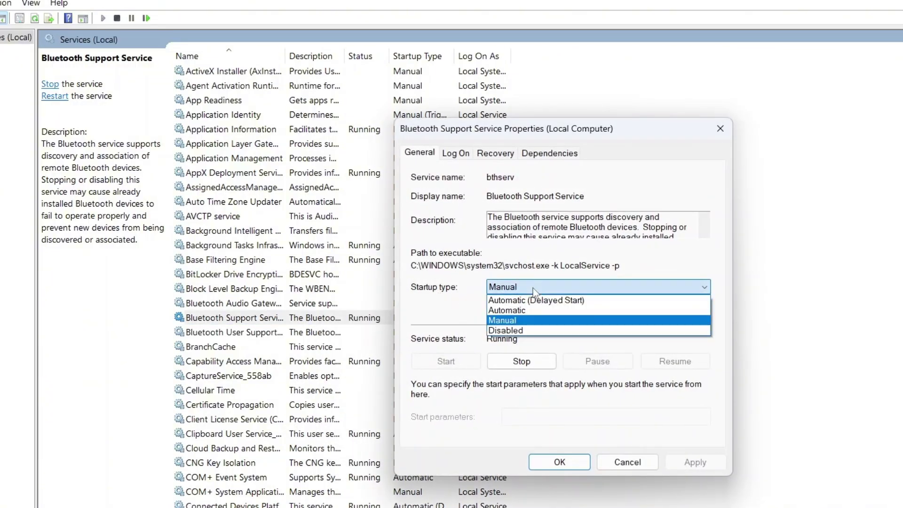
left_click(558, 309)
left_click(678, 459)
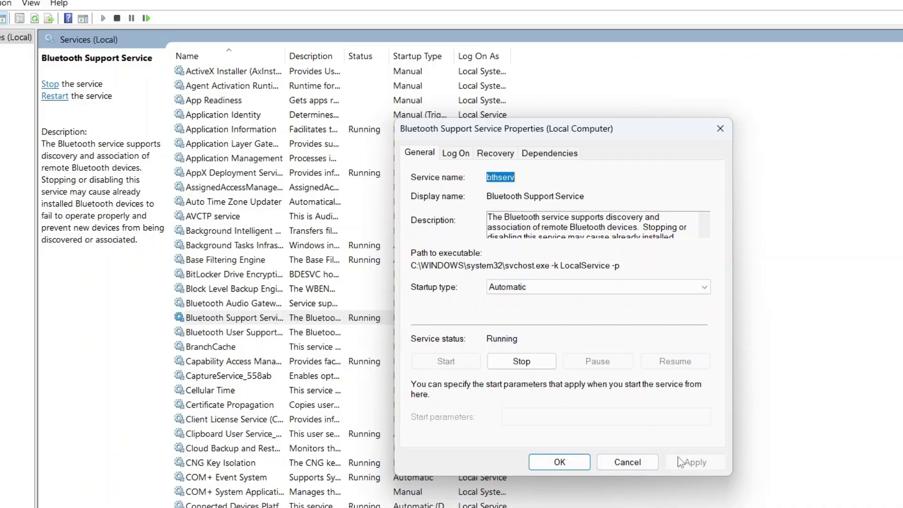
left_click(557, 461)
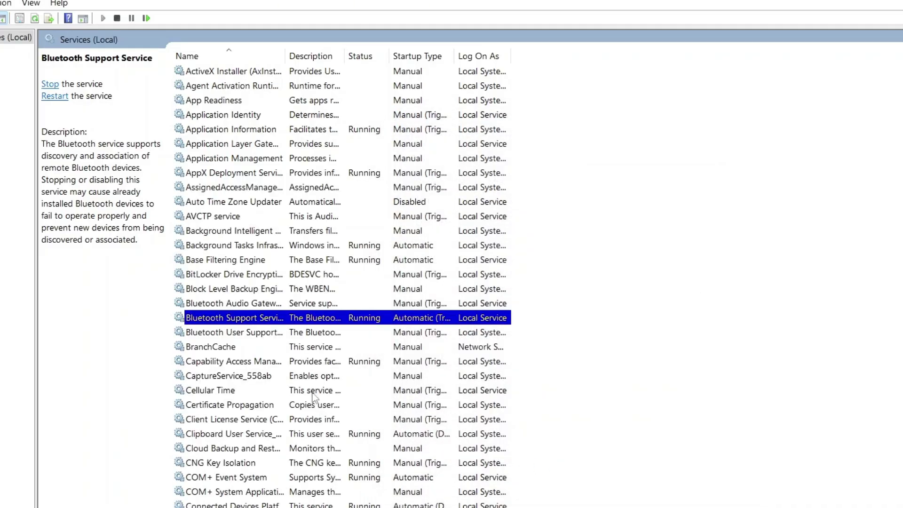
left_click(258, 334)
Start the Bluetooth User Support Service.
right_click(258, 335)
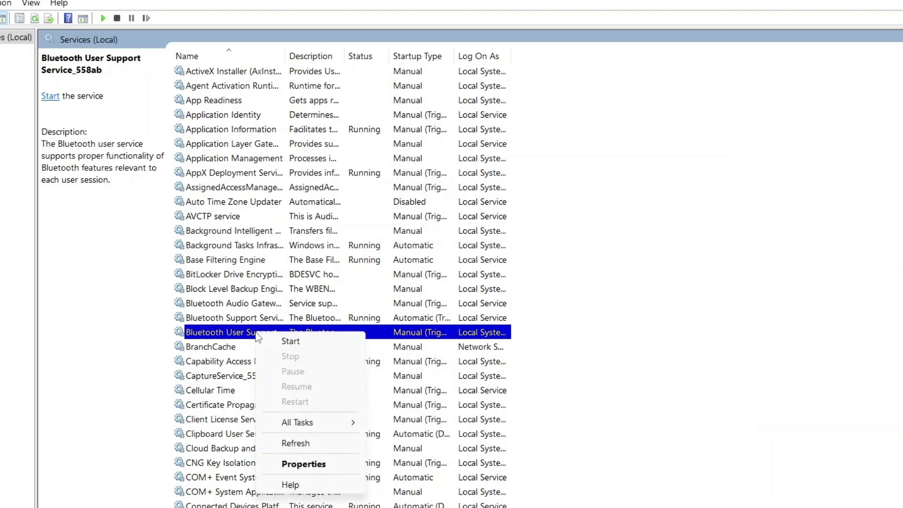
left_click(291, 342)
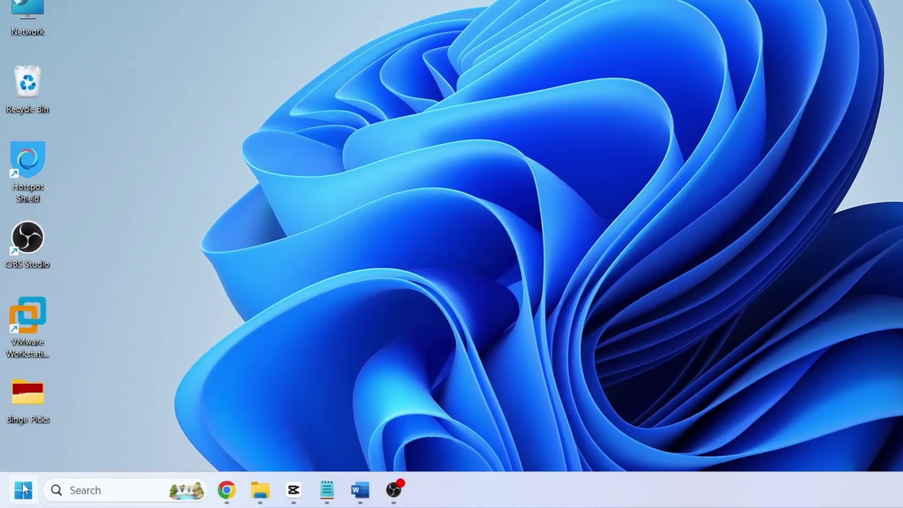
Open Device Manager from the Win+X menu and scan for hardware changes.
right_click(23, 490)
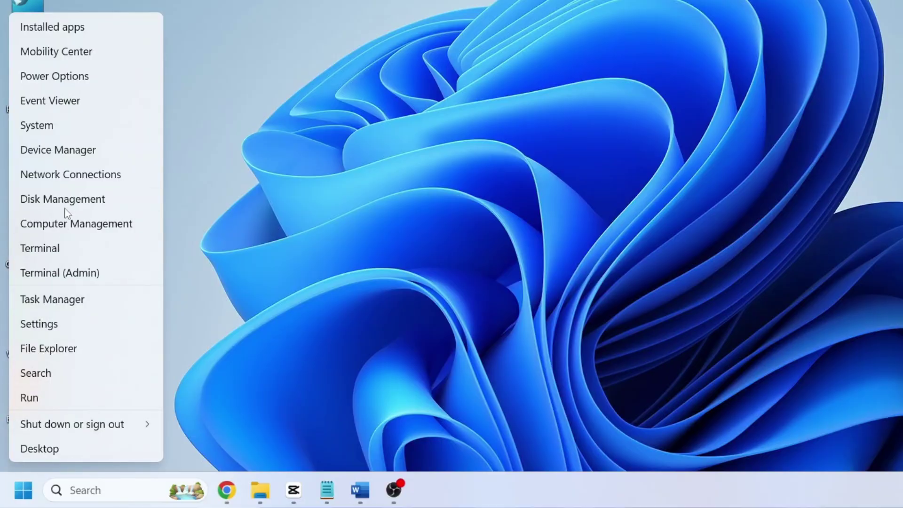
left_click(69, 149)
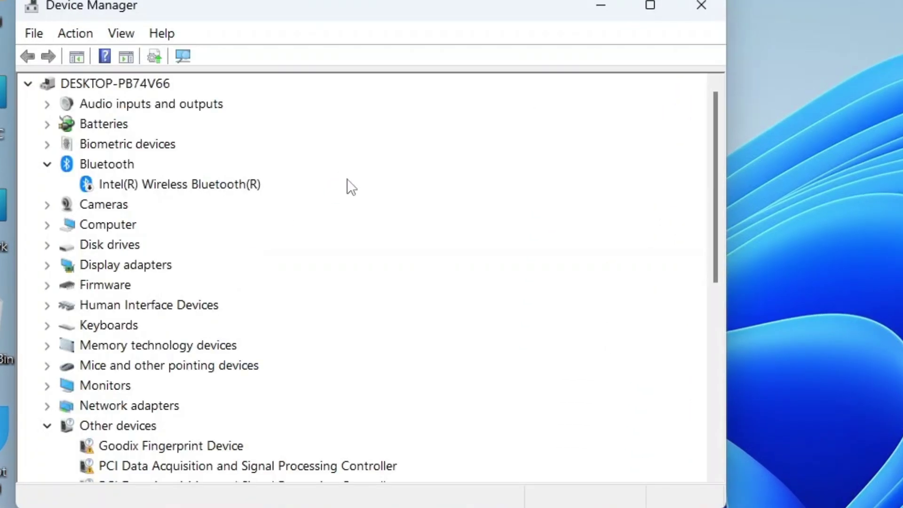
left_click(50, 173)
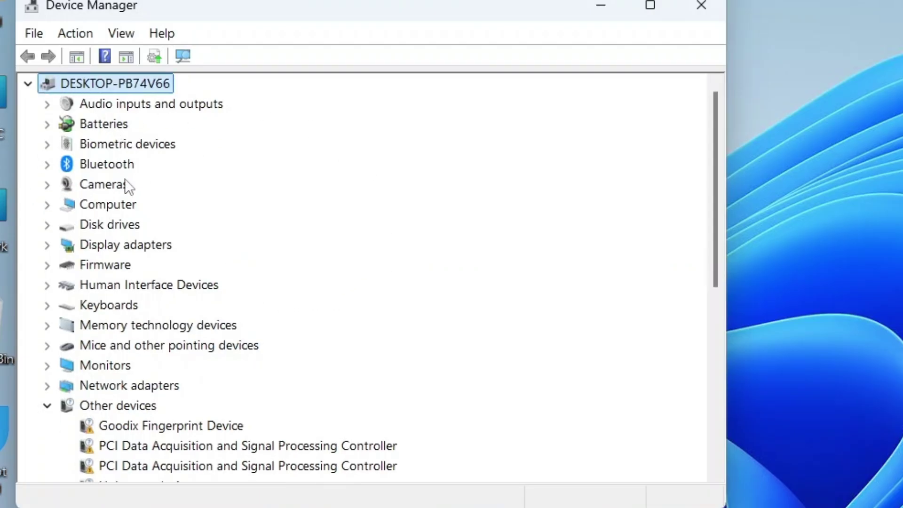
left_click(112, 170)
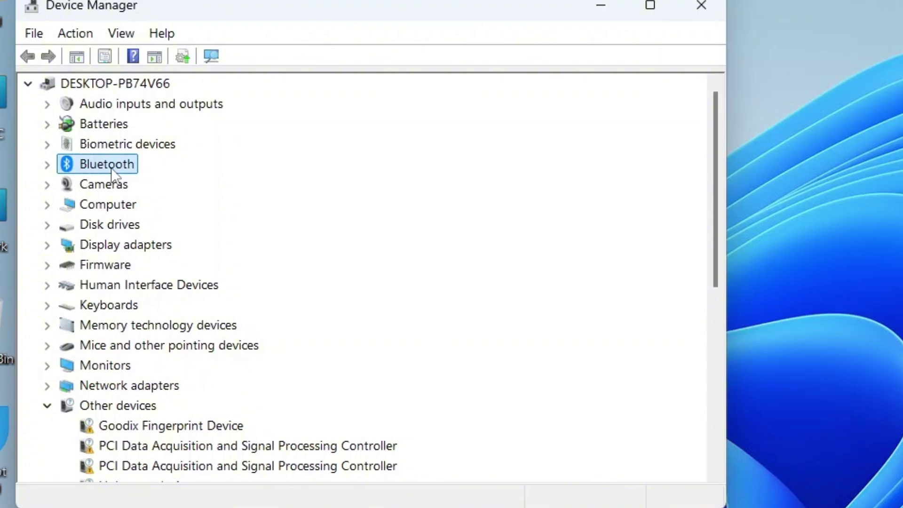
left_click(76, 34)
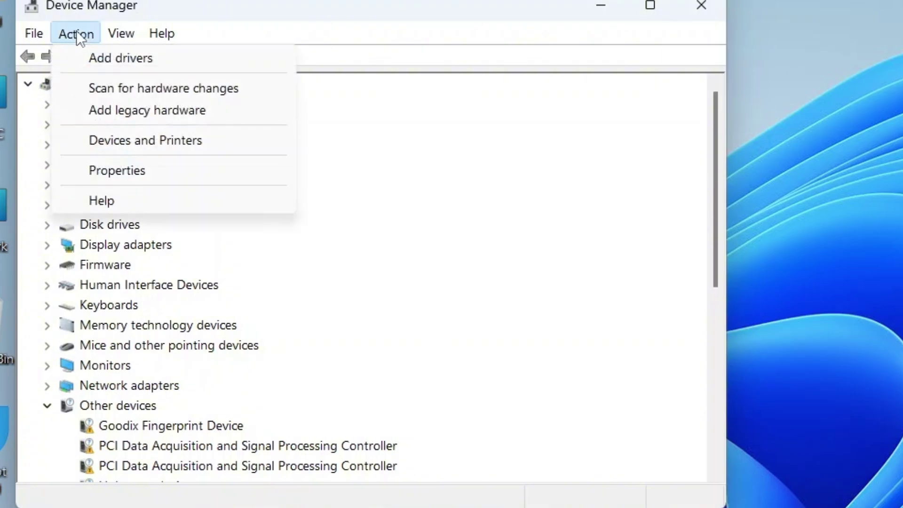
left_click(146, 94)
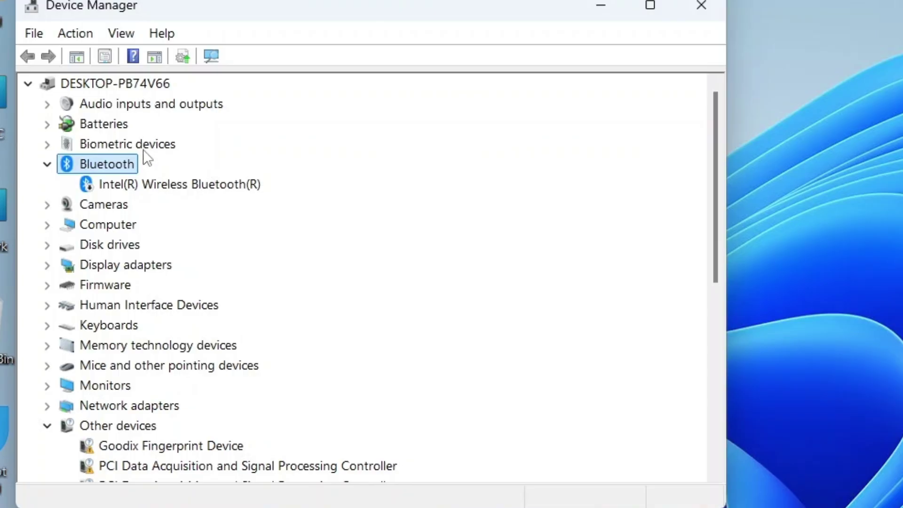
Enable the Intel(R) Wireless Bluetooth(R) adapter and close Device Manager.
left_click(97, 181)
right_click(97, 180)
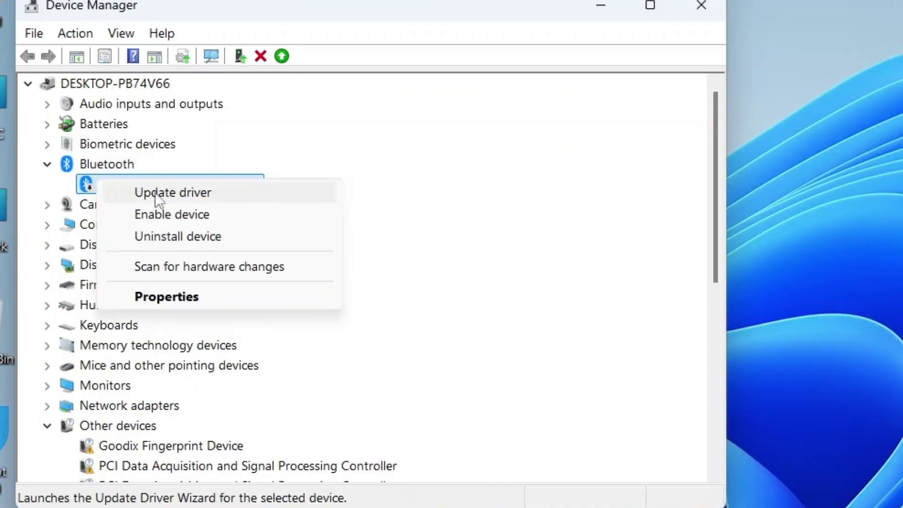
left_click(251, 214)
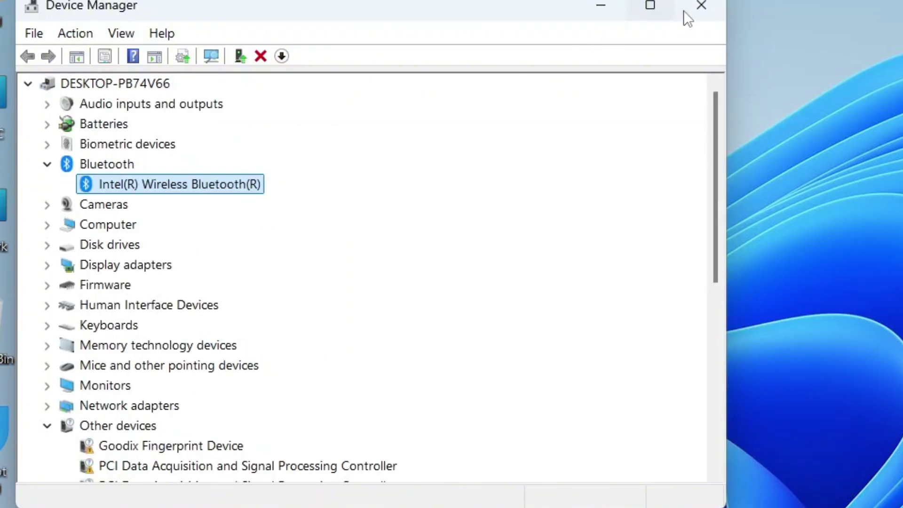
left_click(700, 10)
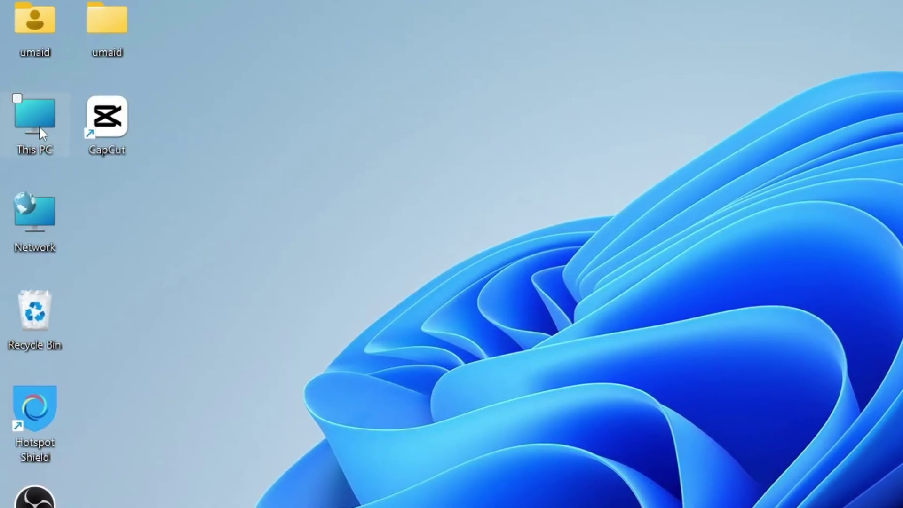
Navigate from This PC to the C:\Windows\System32 folder.
double_click(36, 122)
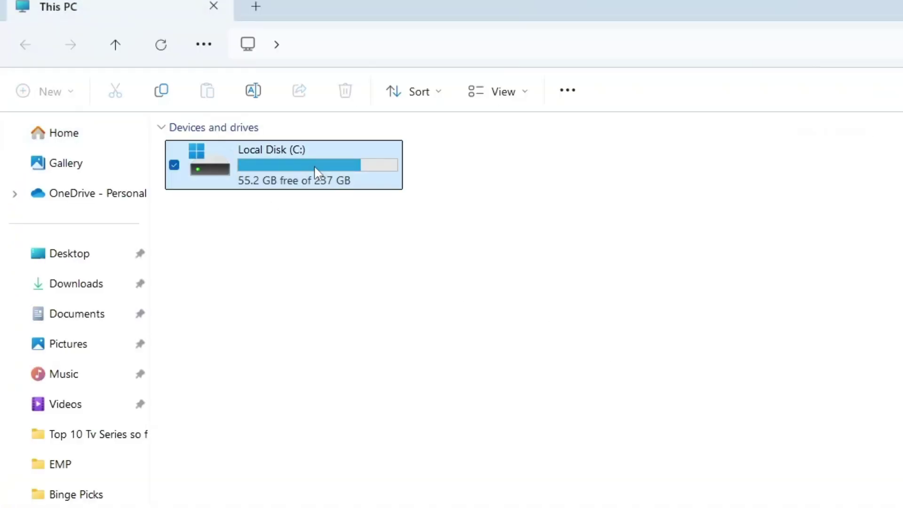
double_click(317, 178)
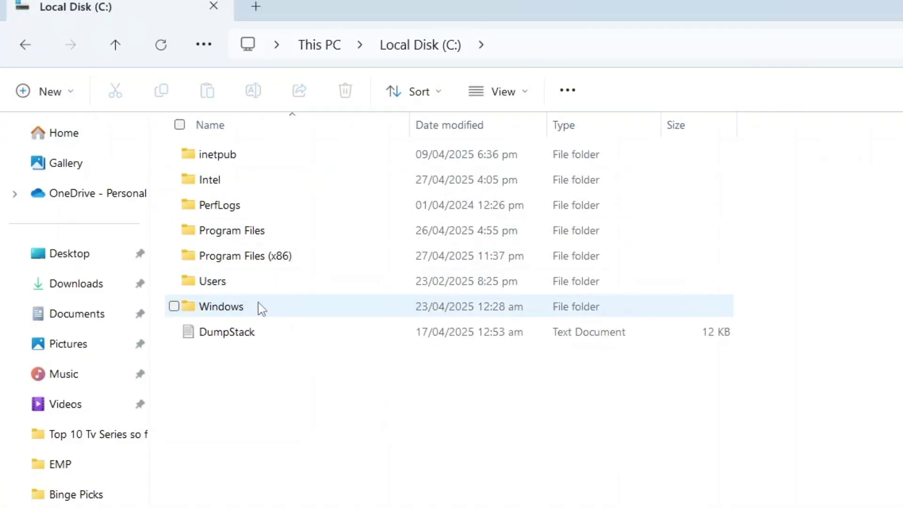
double_click(260, 306)
left_click(269, 312)
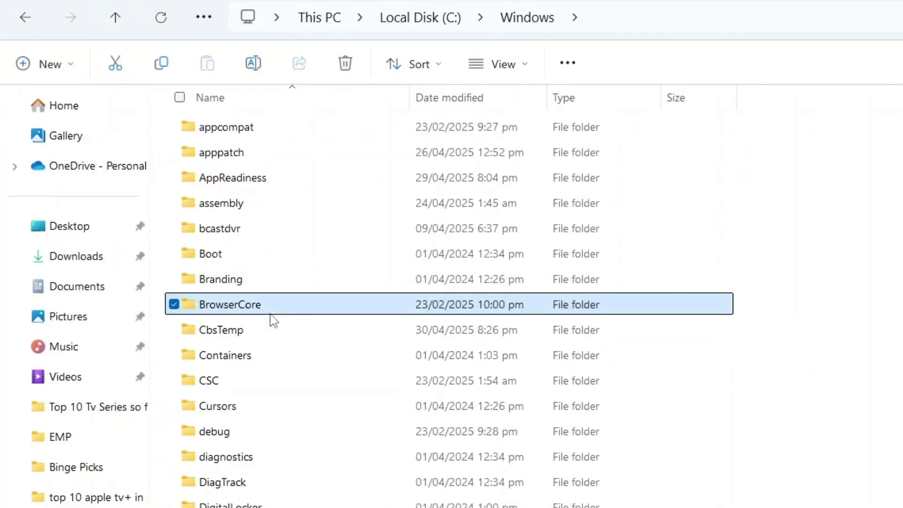
type("sys")
double_click(254, 479)
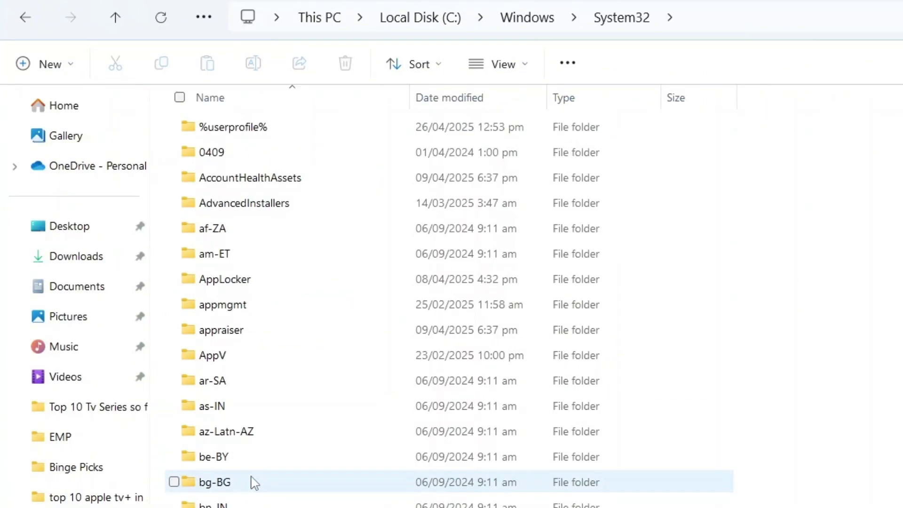
Search System32 for 'fsq' and select the fsquirt application.
left_click(761, 54)
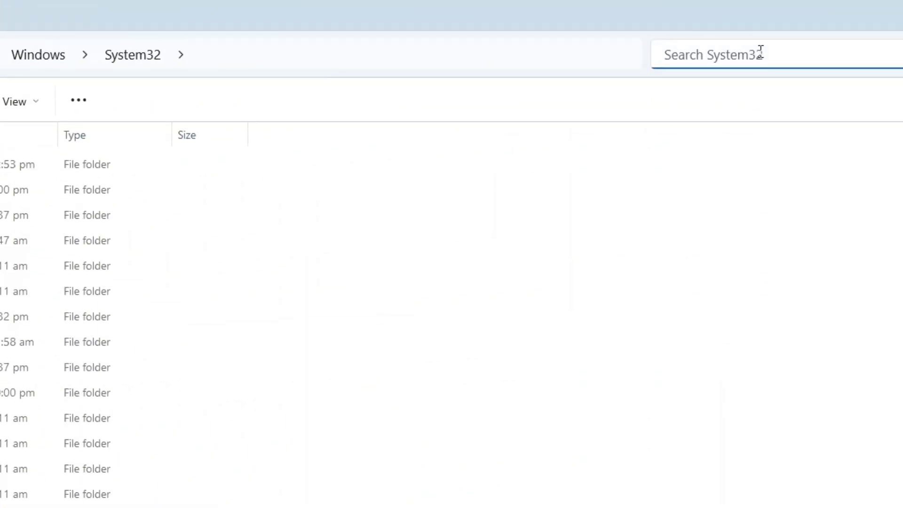
type("fsq")
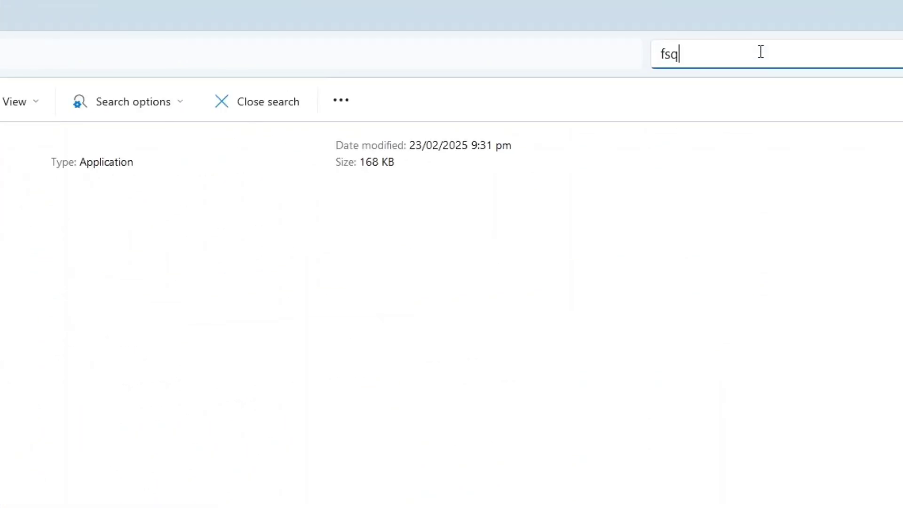
left_click(311, 143)
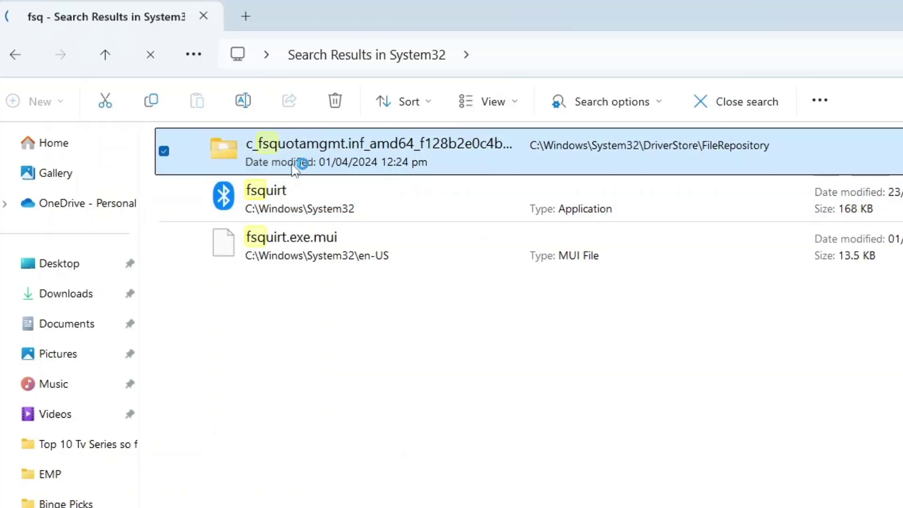
right_click(250, 185)
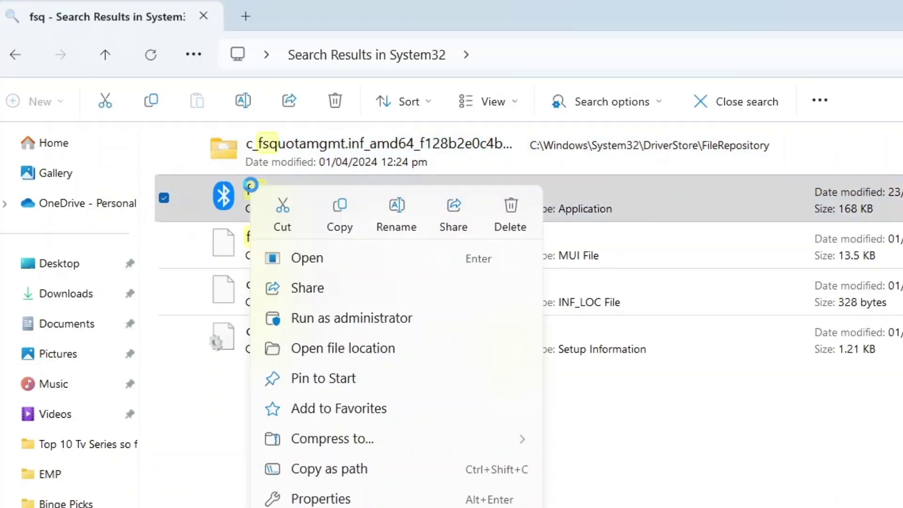
Copy fsquirt onto the desktop and run it, choosing Send files.
left_click(348, 236)
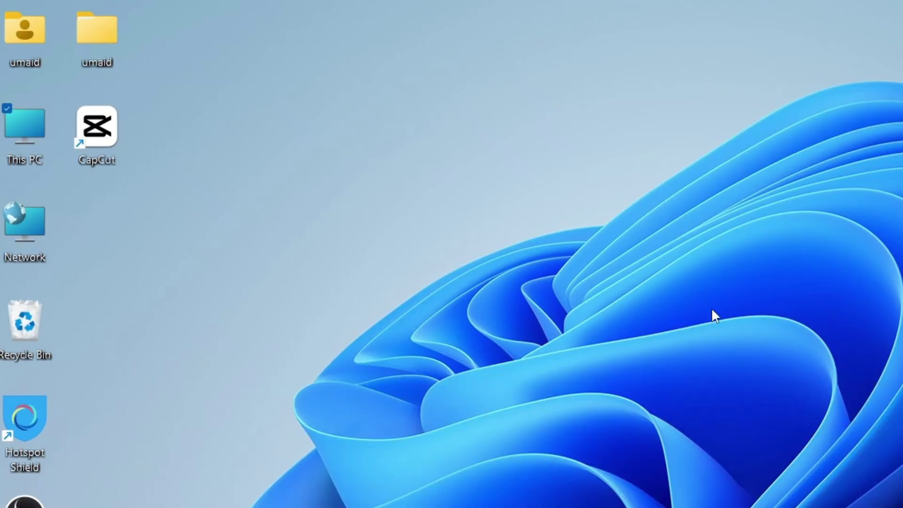
right_click(713, 314)
left_click(743, 336)
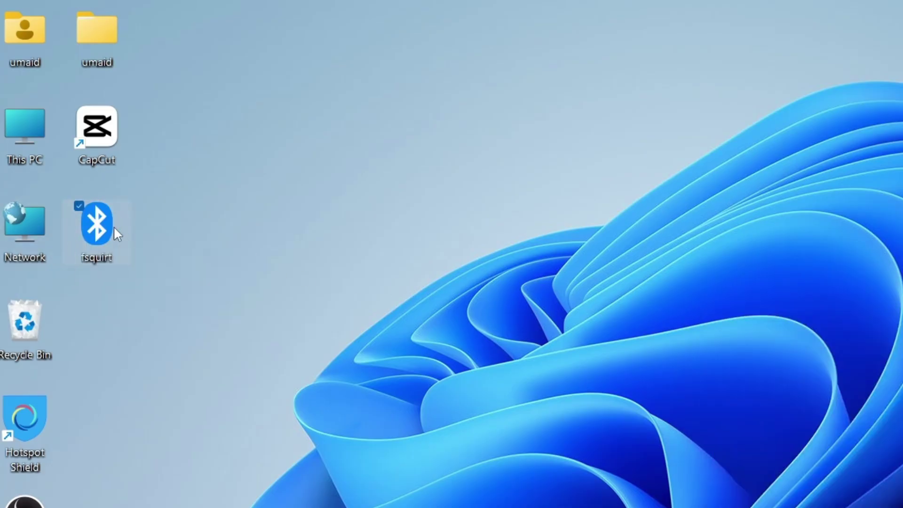
double_click(102, 224)
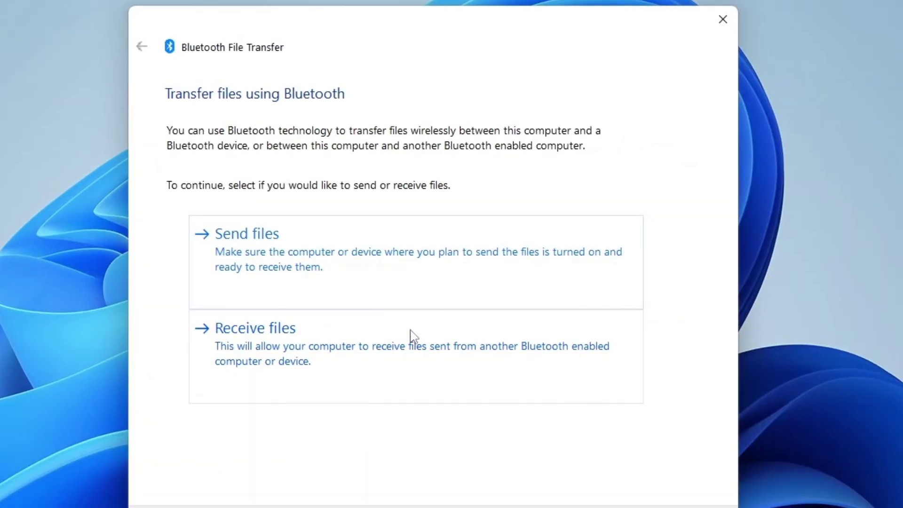
left_click(414, 287)
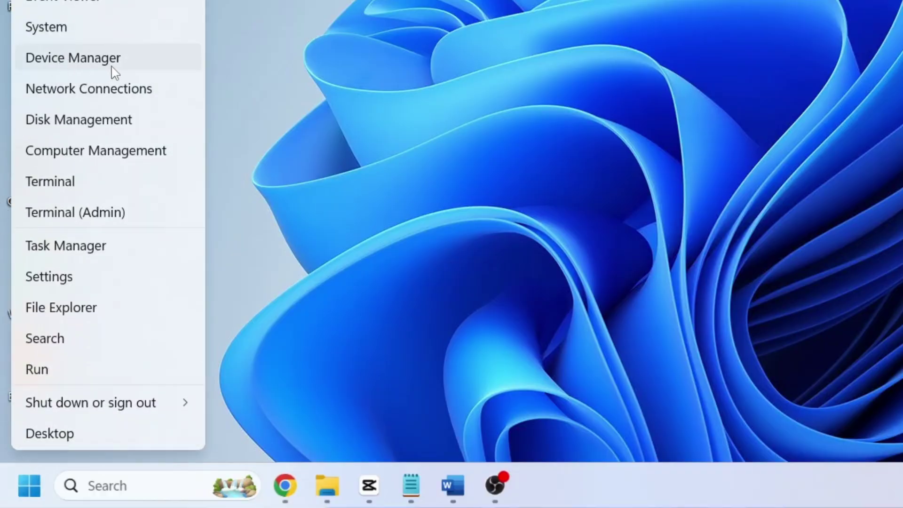
Open Device Manager and search automatically for an updated Intel Wireless Bluetooth driver.
left_click(113, 72)
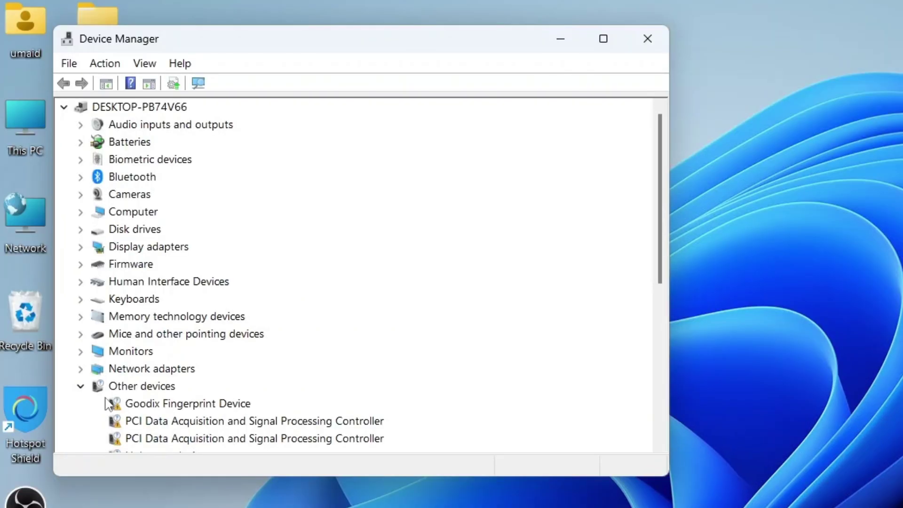
left_click(81, 178)
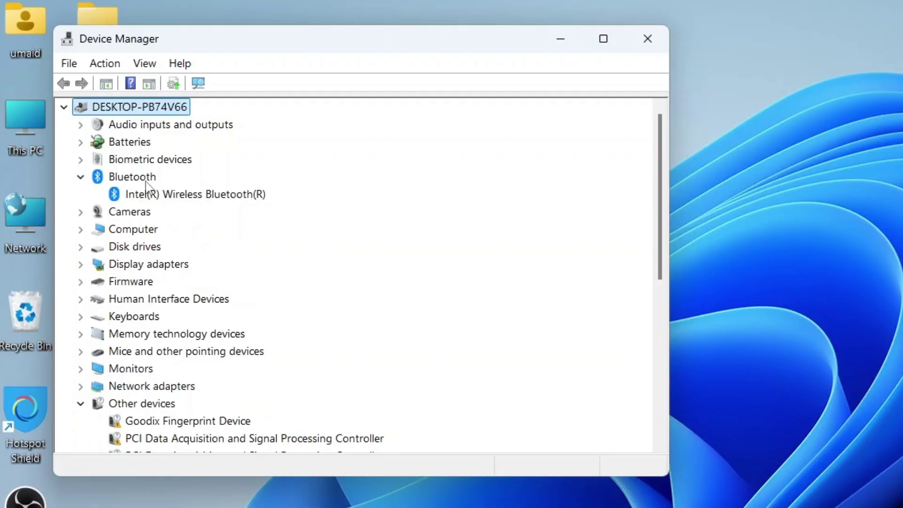
right_click(195, 196)
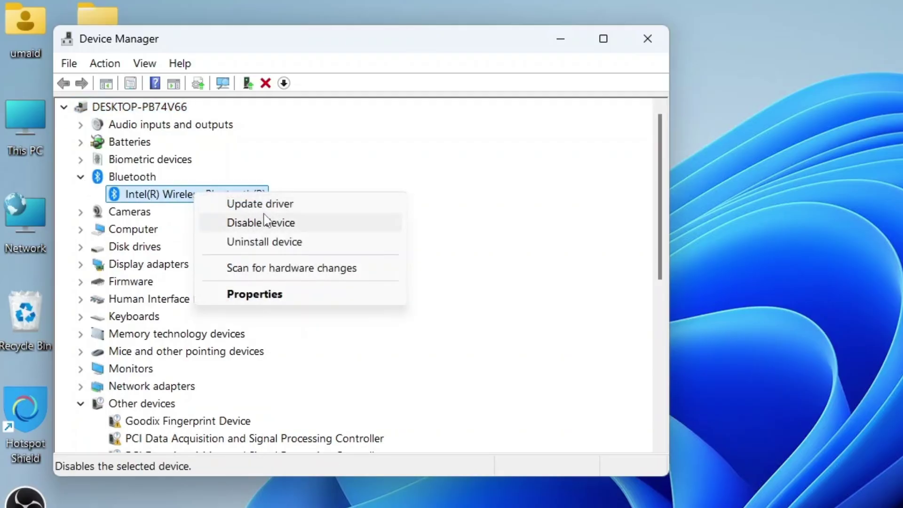
left_click(295, 207)
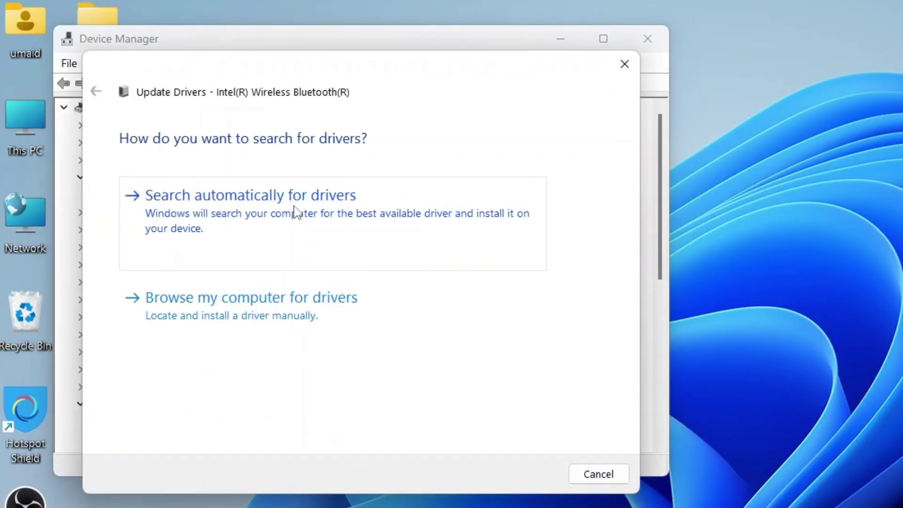
left_click(282, 224)
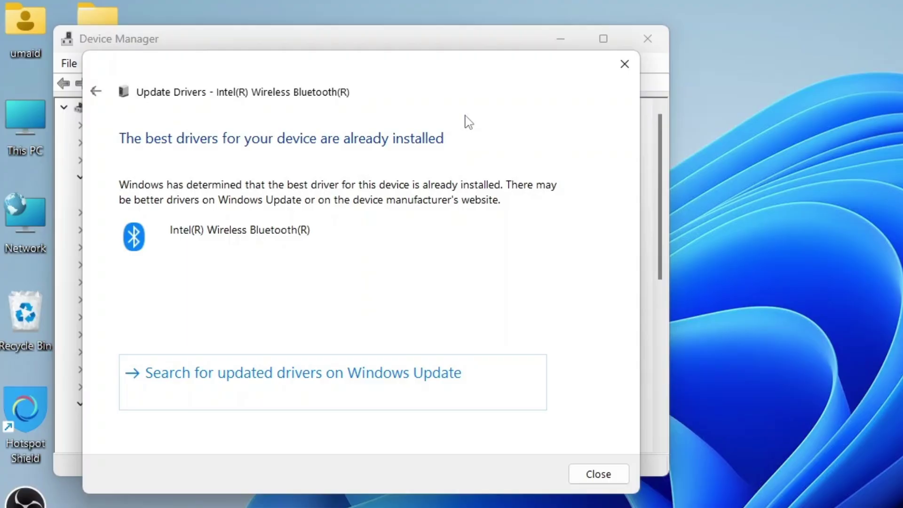
left_click(625, 65)
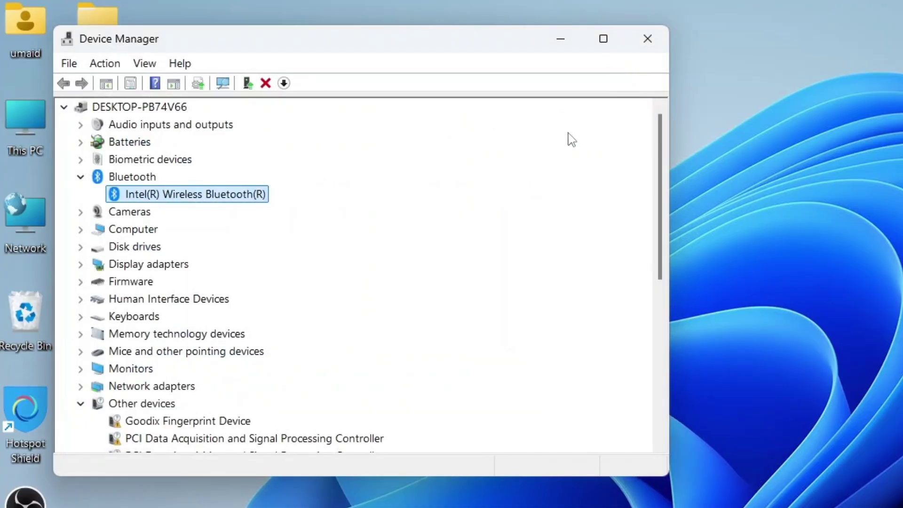
right_click(181, 198)
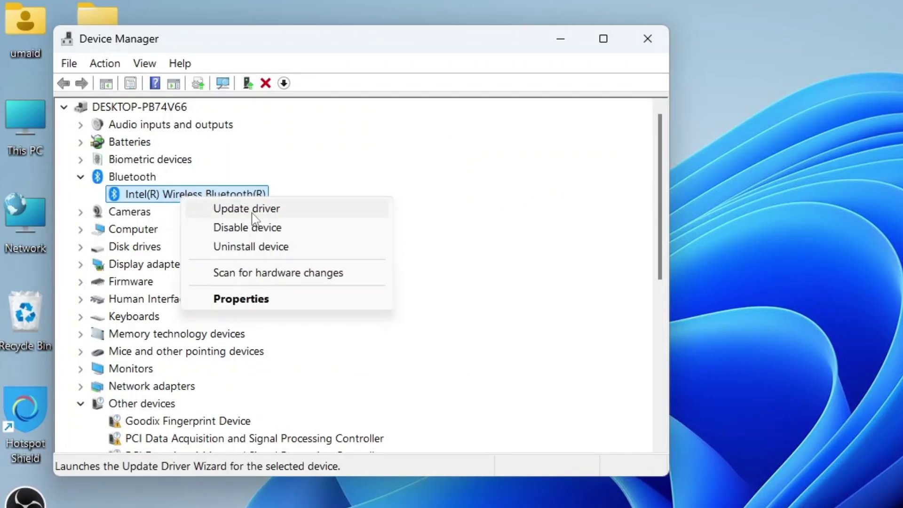
Disable the Intel(R) Wireless Bluetooth(R) adapter, confirm, then enable it again.
left_click(293, 231)
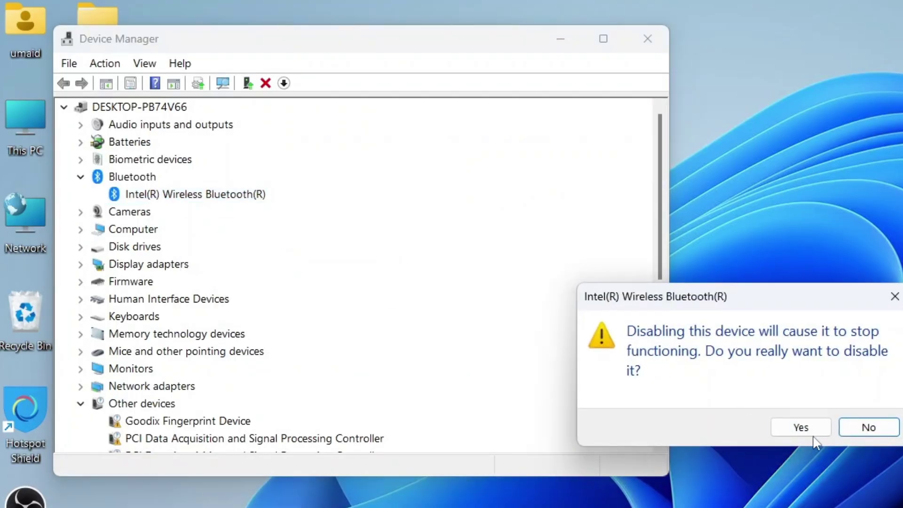
left_click(817, 436)
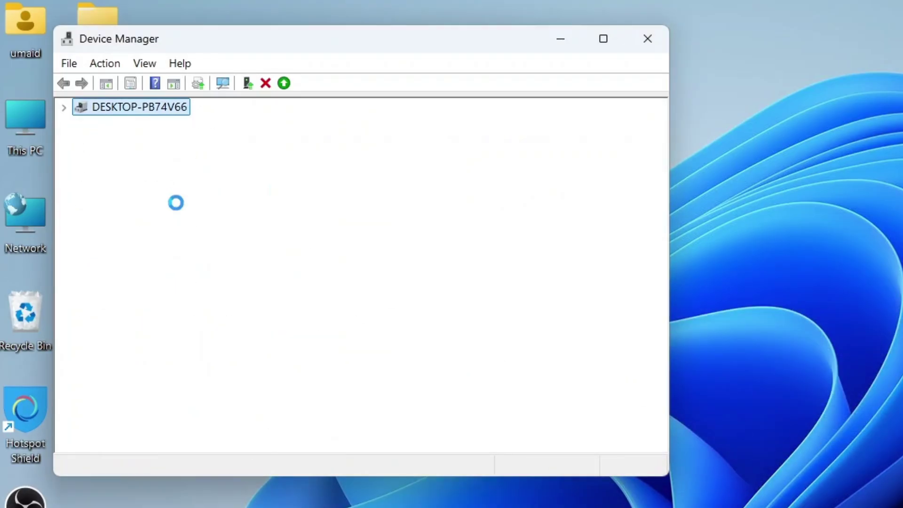
right_click(178, 203)
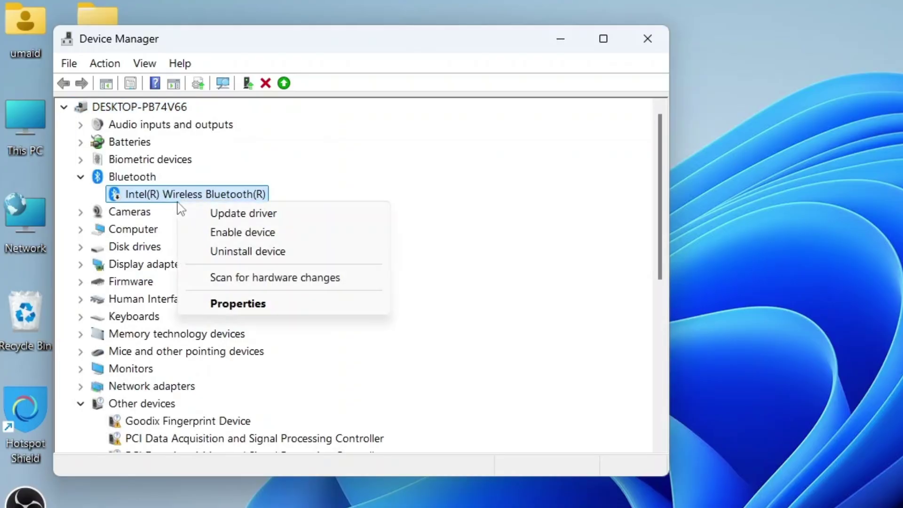
left_click(259, 234)
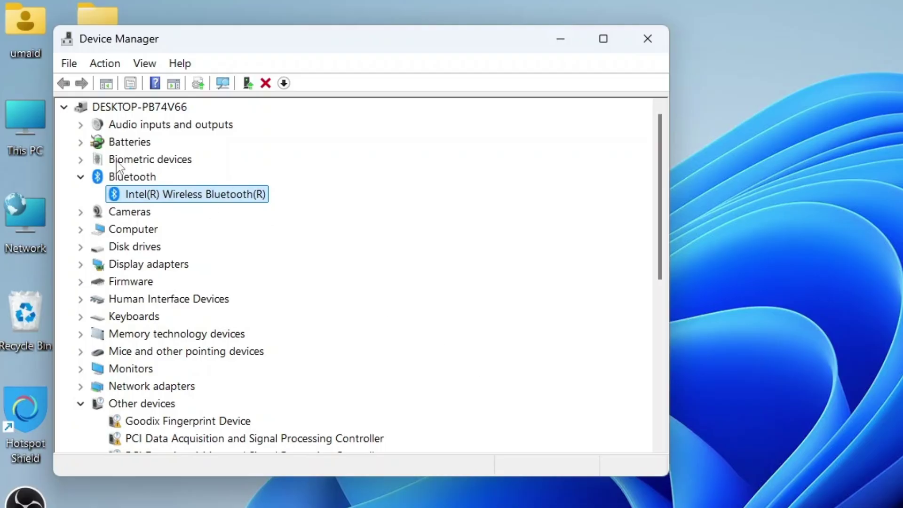
Uninstall the Intel(R) Wireless Bluetooth(R) device from Device Manager.
right_click(193, 196)
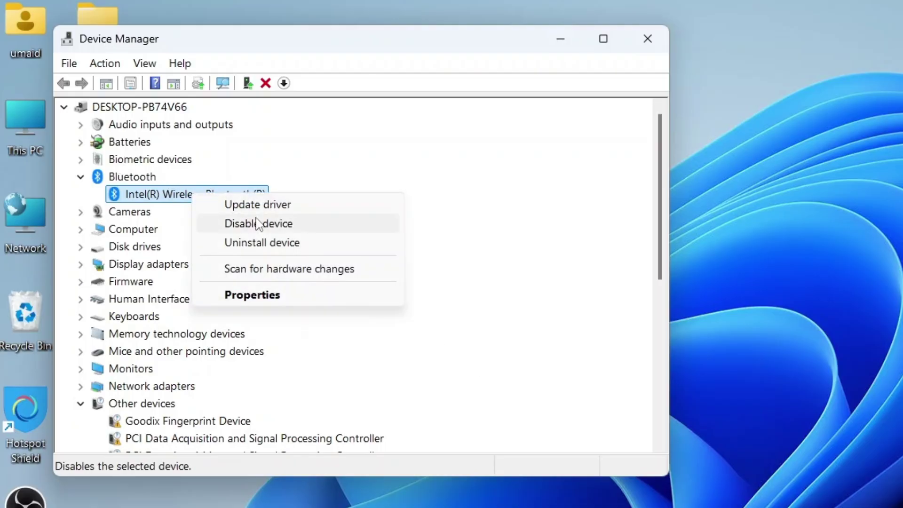
left_click(292, 243)
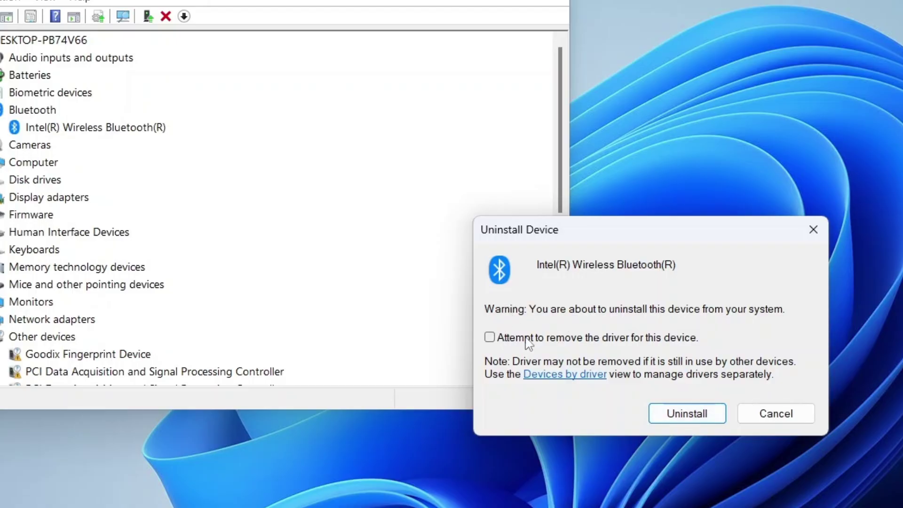
left_click(683, 418)
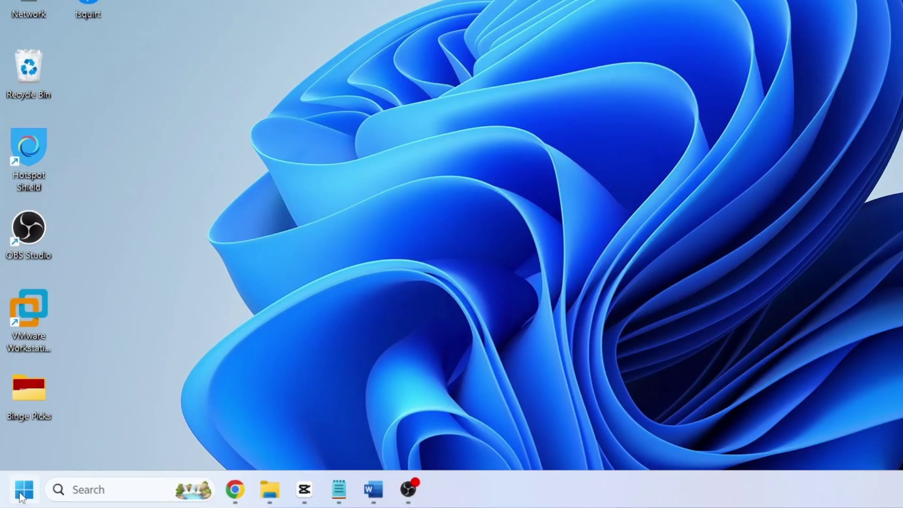
Restart the computer from the Start menu power options.
key("super")
left_click(455, 436)
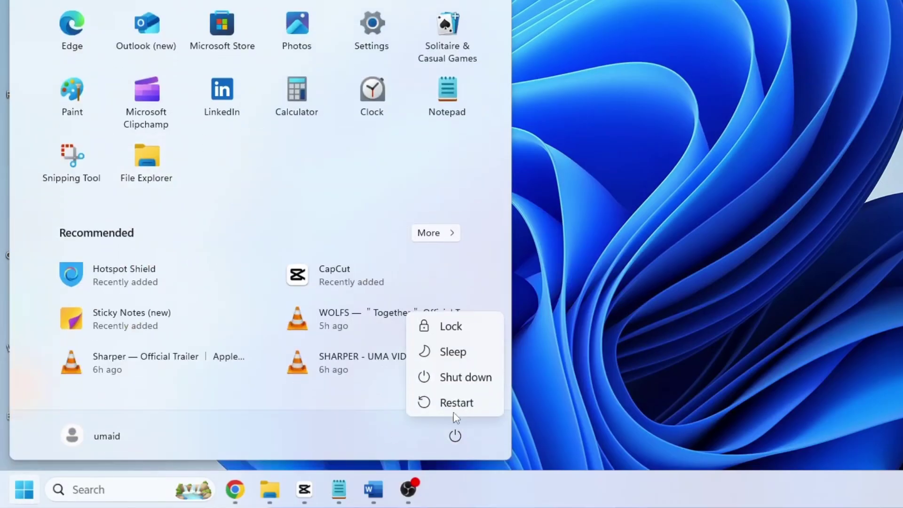
left_click(456, 403)
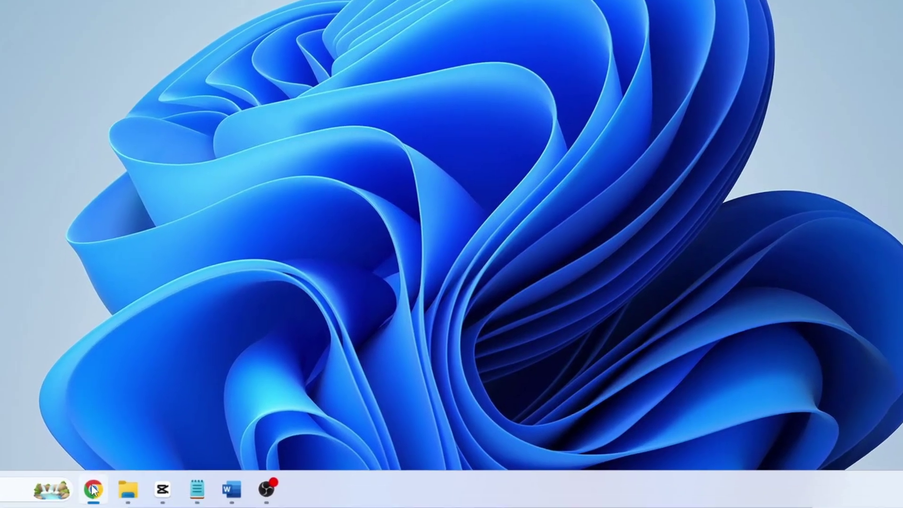
In a new Chrome window, search 'intel bluetoo' and open Intel's Wireless Bluetooth drivers page.
right_click(93, 489)
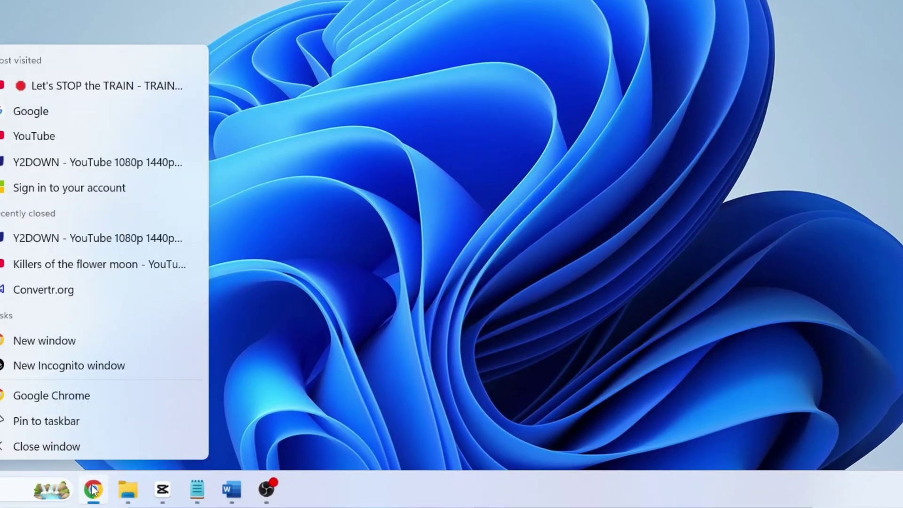
left_click(59, 394)
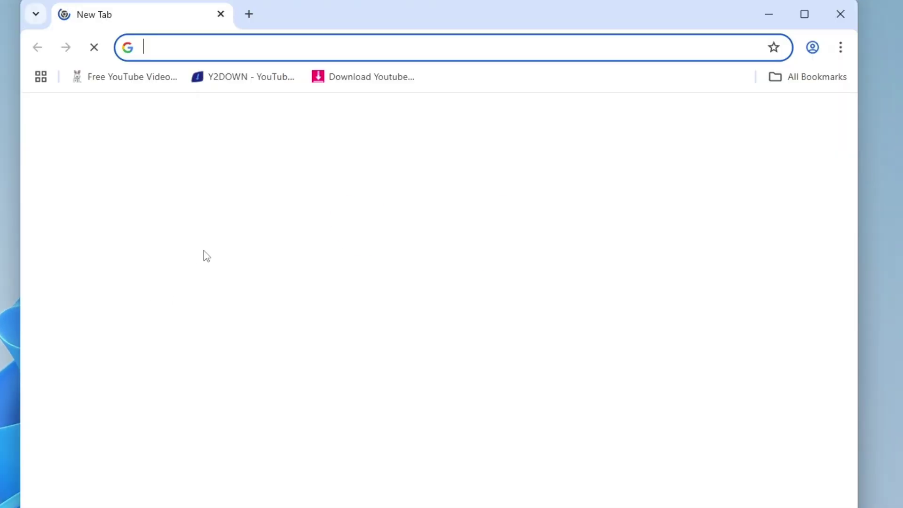
type("intel bluetoo")
key("Return")
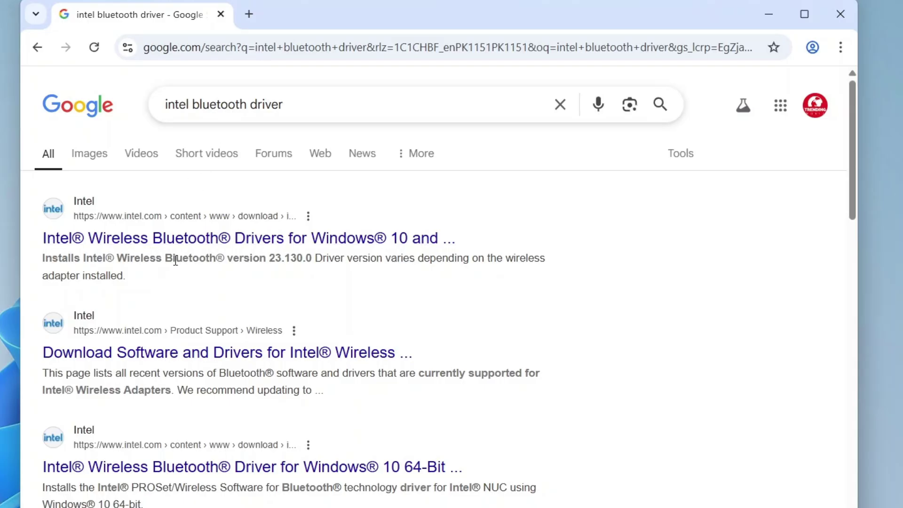
left_click(202, 239)
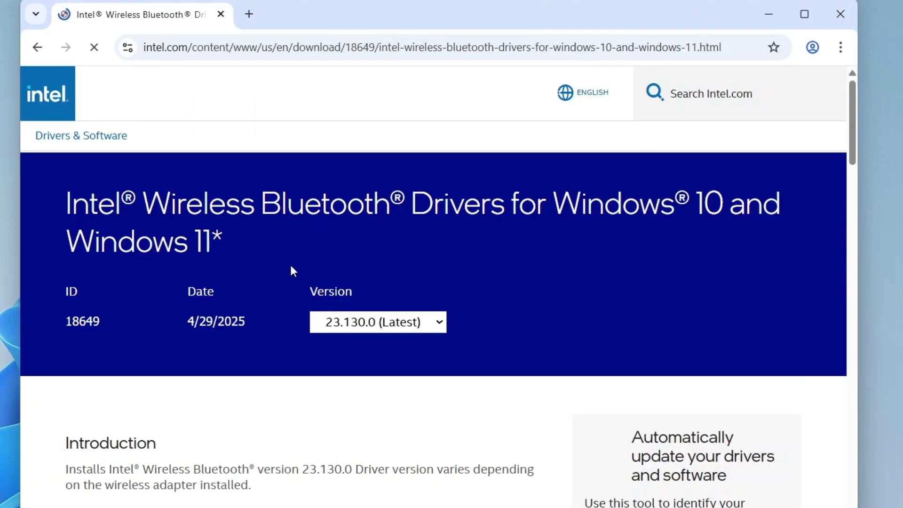
Download the BT-23.130.0 Windows 10/11 installer, accepting Intel's license agreement.
left_click_drag(852, 106, 846, 166)
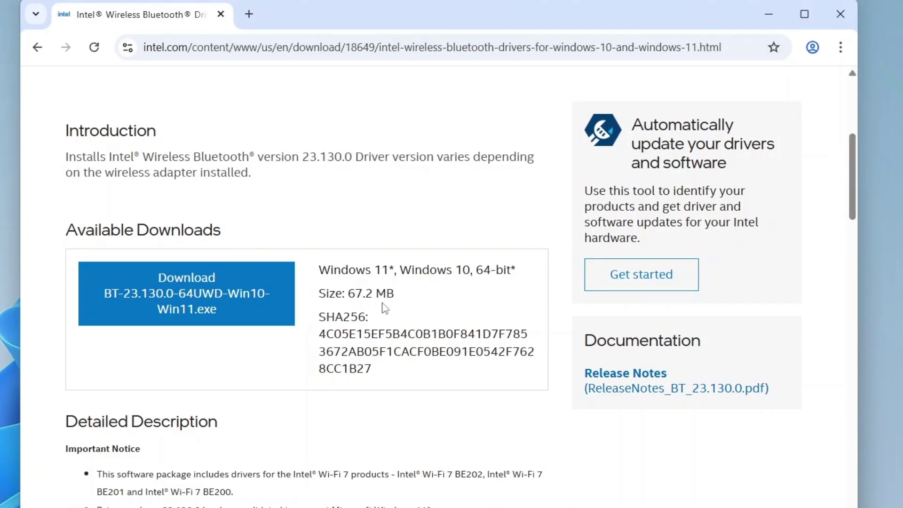
left_click(184, 309)
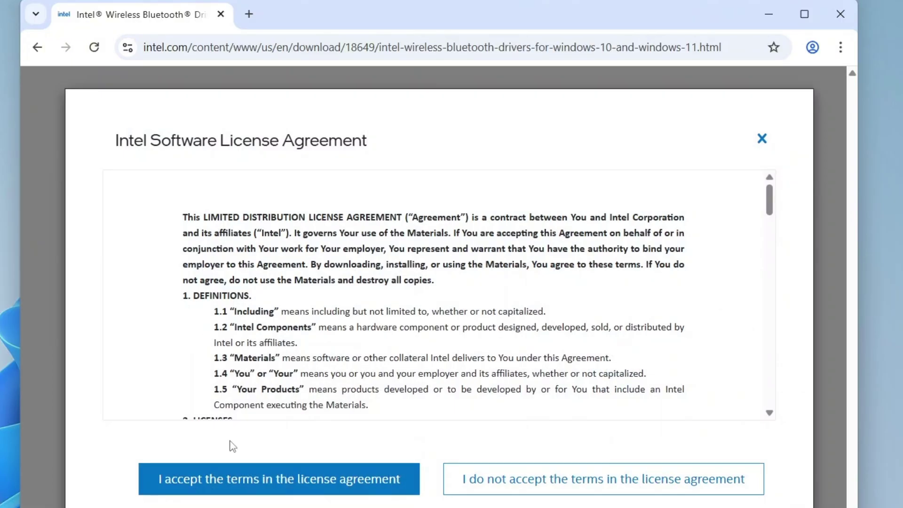
left_click(250, 476)
left_click(793, 49)
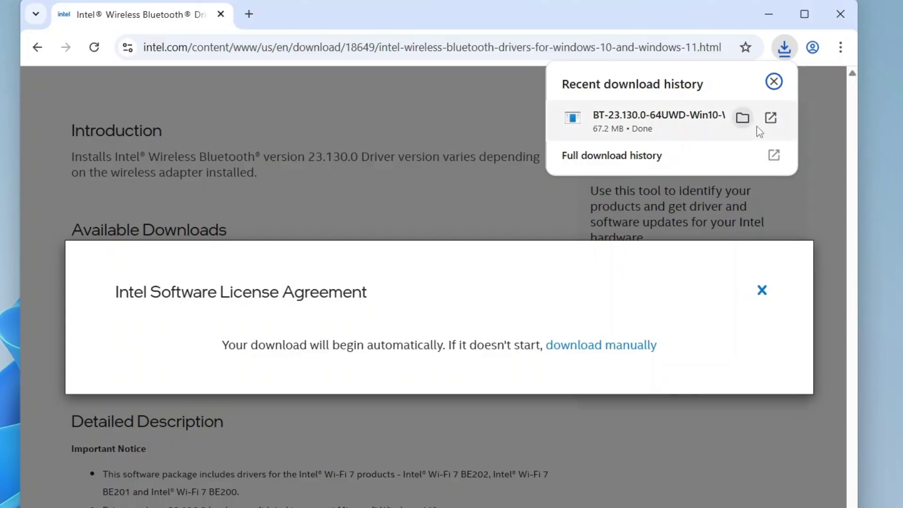
Run the downloaded Intel Bluetooth installer, accept the licence terms, and install with Typical setup.
left_click(772, 119)
left_click(448, 460)
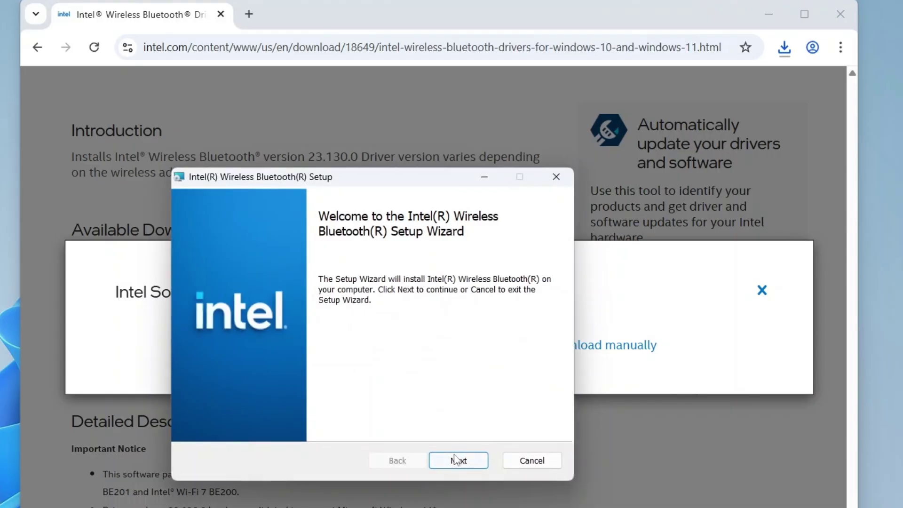
left_click(455, 461)
left_click(319, 423)
left_click(459, 461)
left_click(242, 265)
left_click(452, 461)
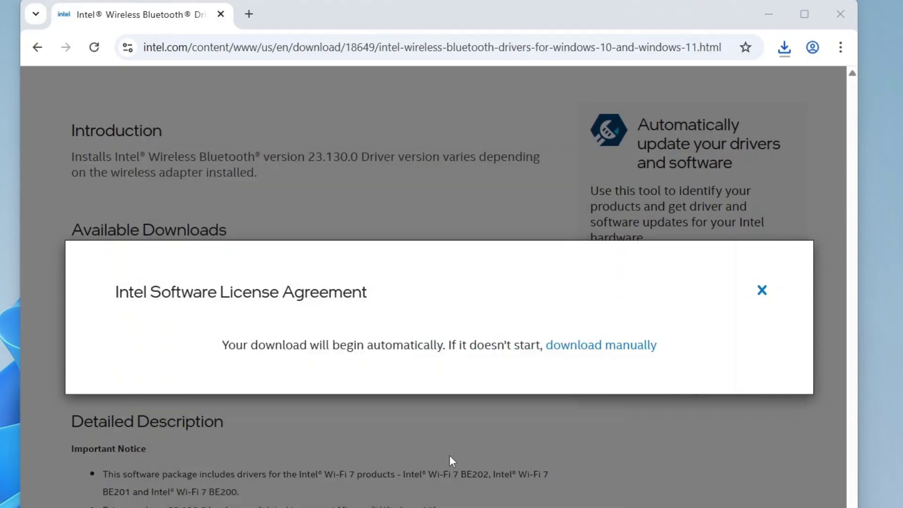
Finish the completed Bluetooth setup wizard and bring up Quick Settings.
left_click(769, 14)
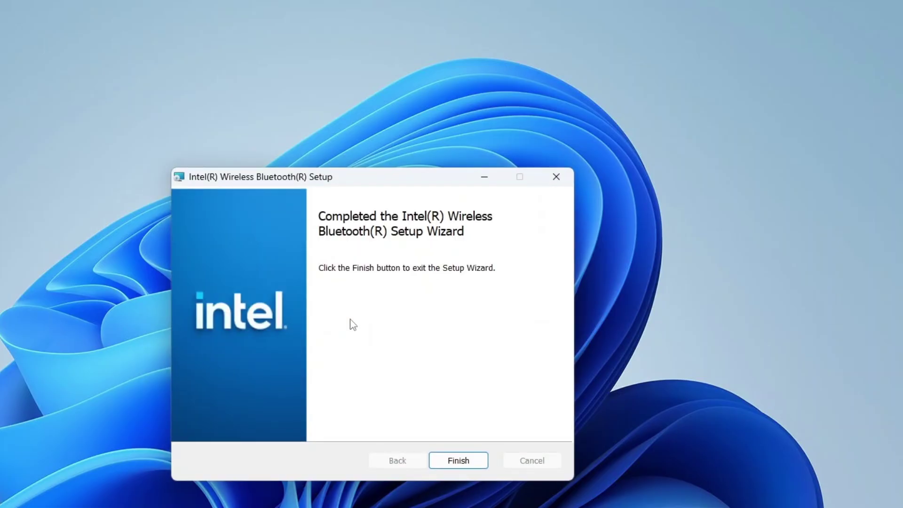
left_click(451, 463)
left_click(781, 498)
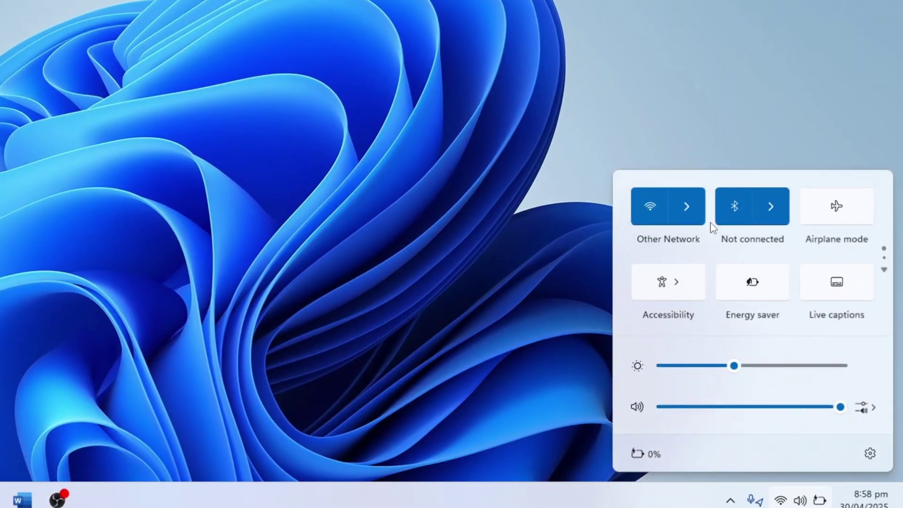
Check the Bluetooth device list, then switch the Bluetooth tile off and back on.
left_click(771, 207)
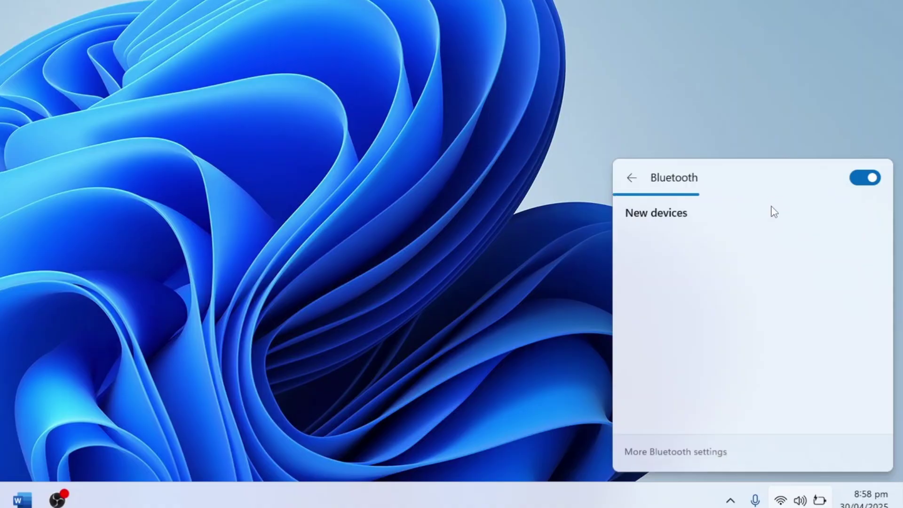
left_click(627, 179)
left_click(734, 220)
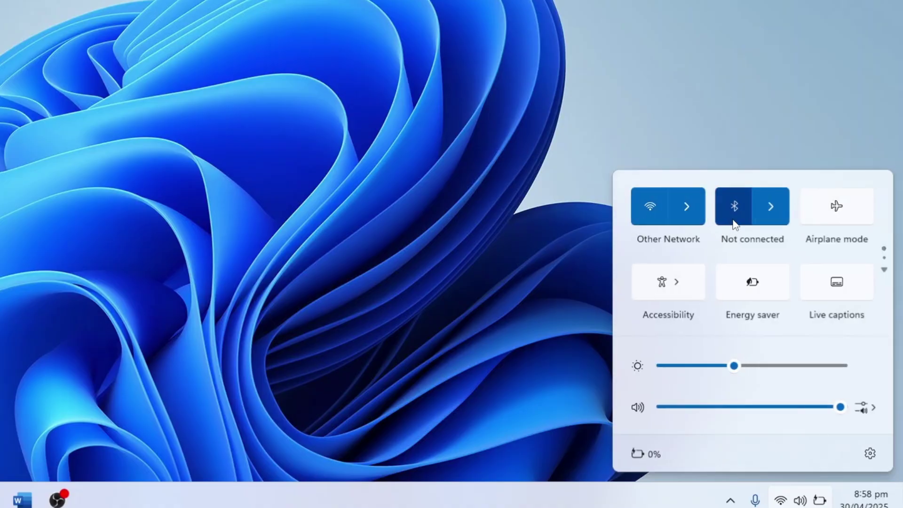
left_click(735, 220)
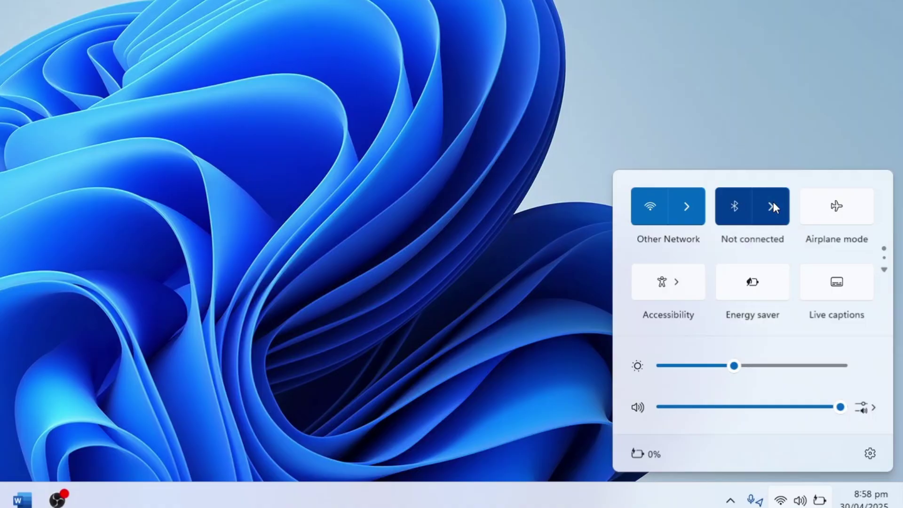